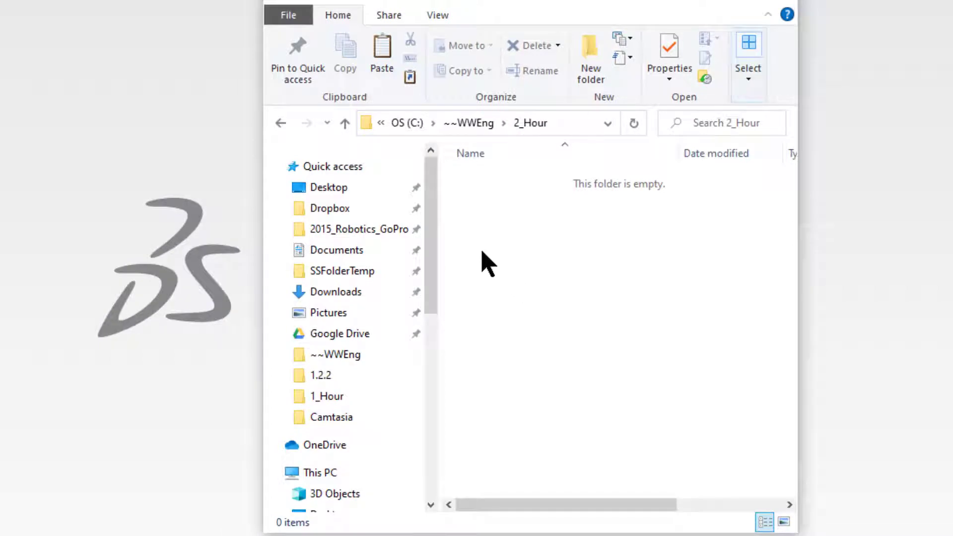
Create a folder named 1.2.3 inside the 2_Hour folder and open it.
right_click(481, 252)
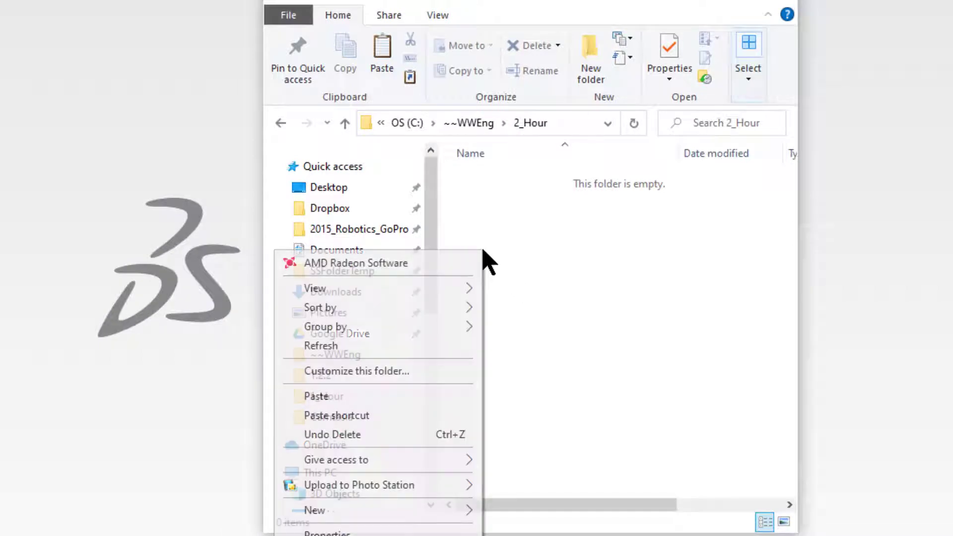
left_click(341, 509)
left_click(500, 509)
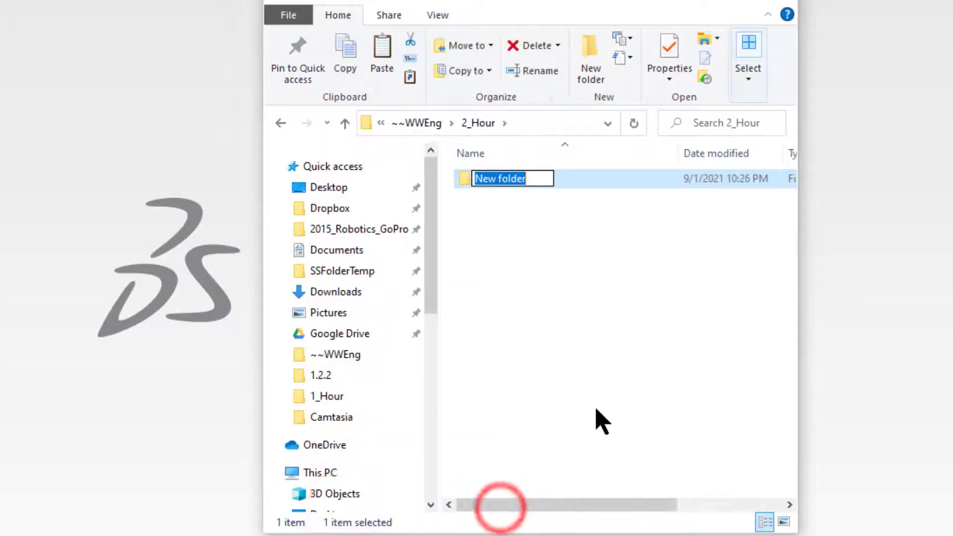
type("1.2.3")
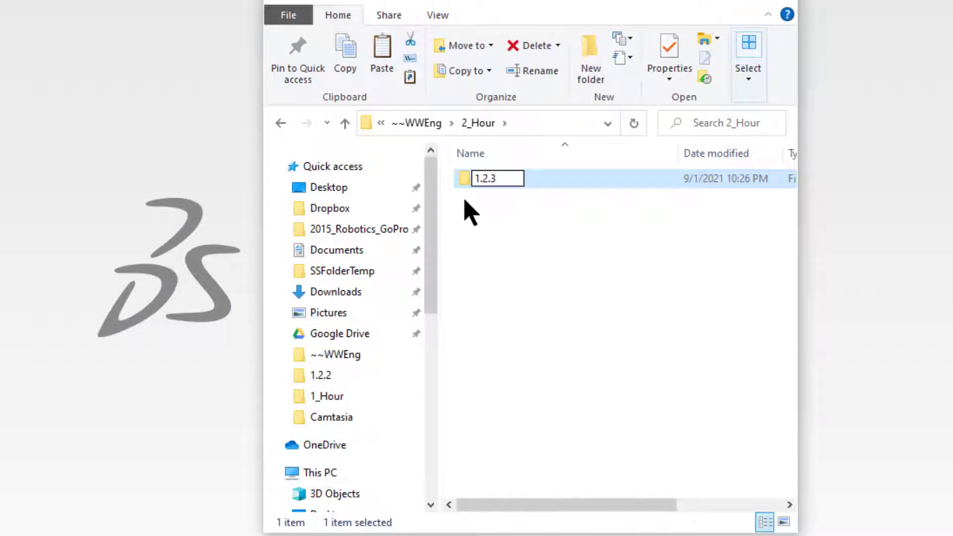
left_click(463, 177)
key("Return")
key("Return")
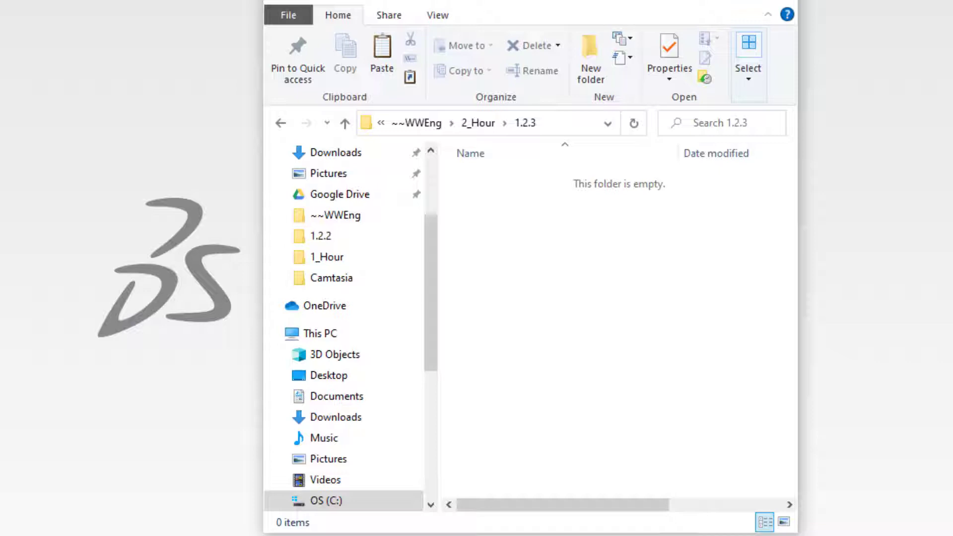
Paste the copied Sample.SLDPRT file into the empty 1.2.3 folder.
scroll(422, 365, "down", 3)
right_click(537, 312)
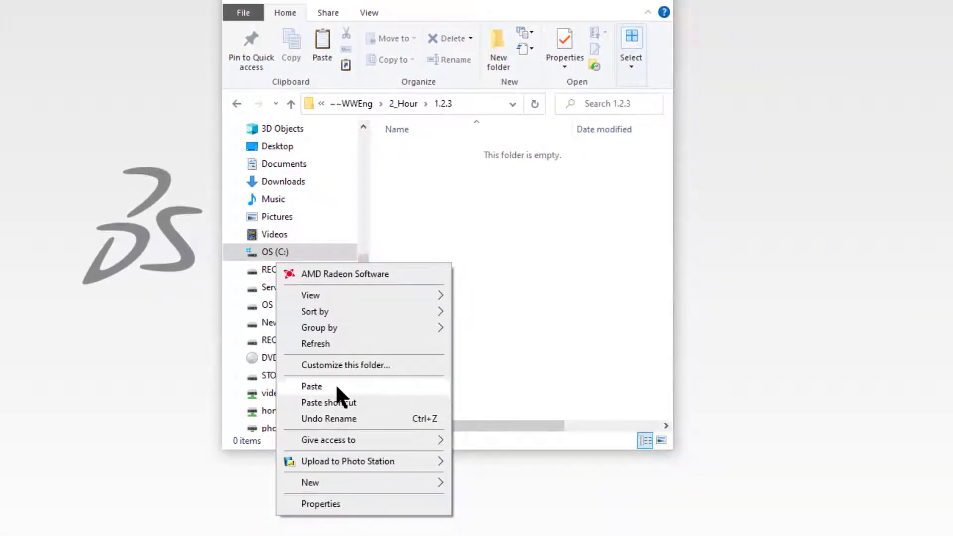
left_click(337, 387)
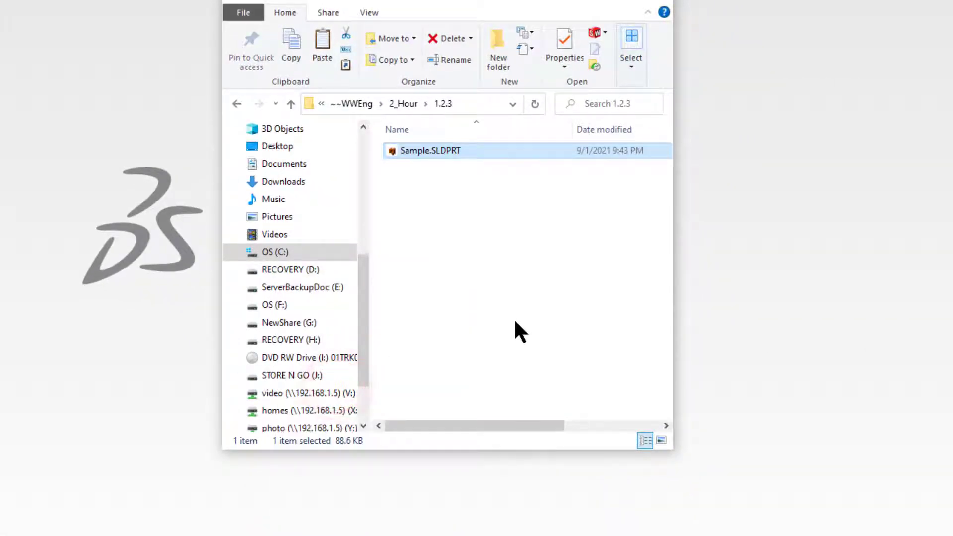
left_click(510, 328)
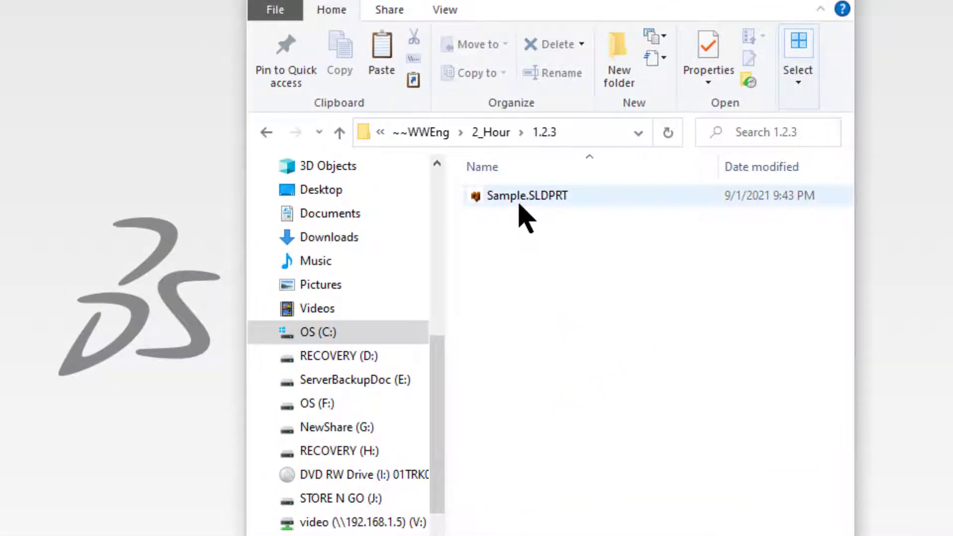
Open the Sample.SLDPRT part in SOLIDWORKS and orbit the model to look it over.
mouse_move(520, 205)
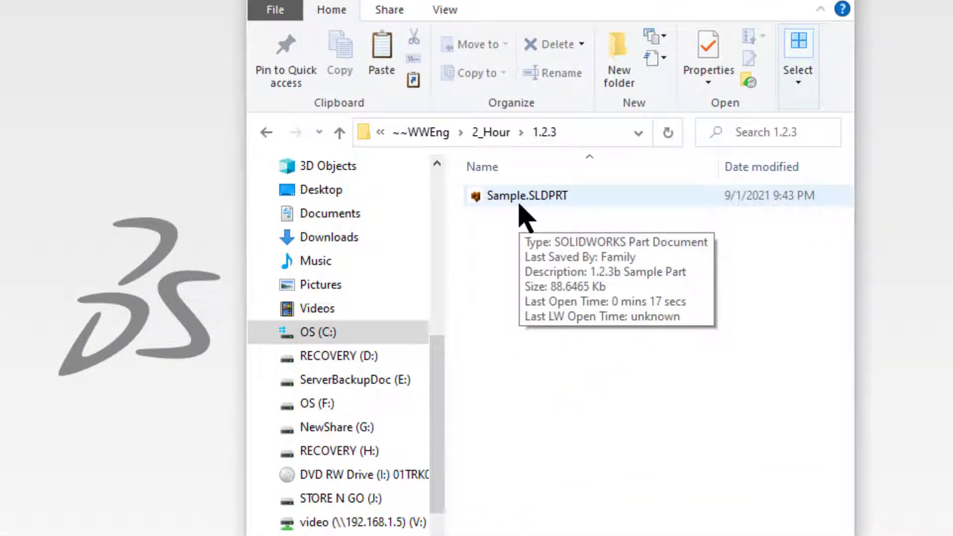
left_click(482, 189)
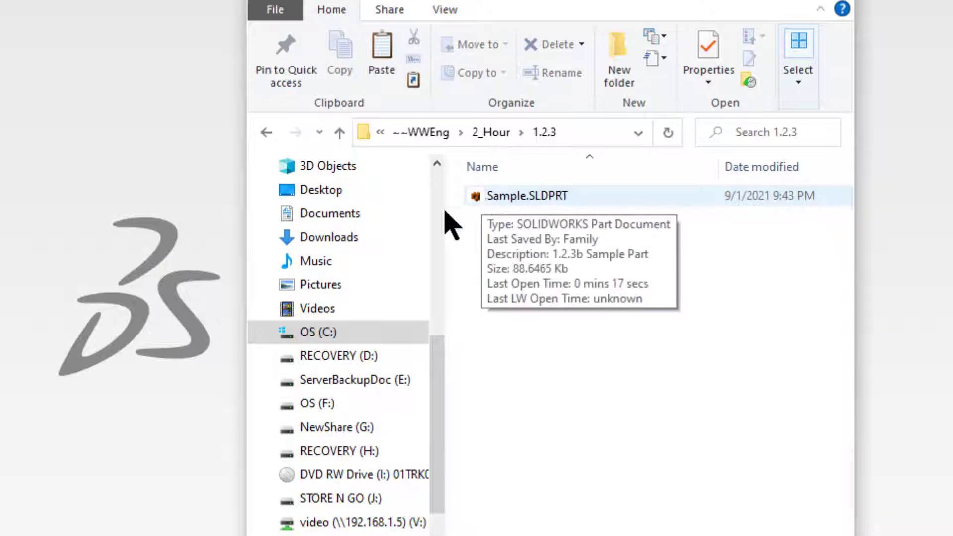
mouse_move(485, 200)
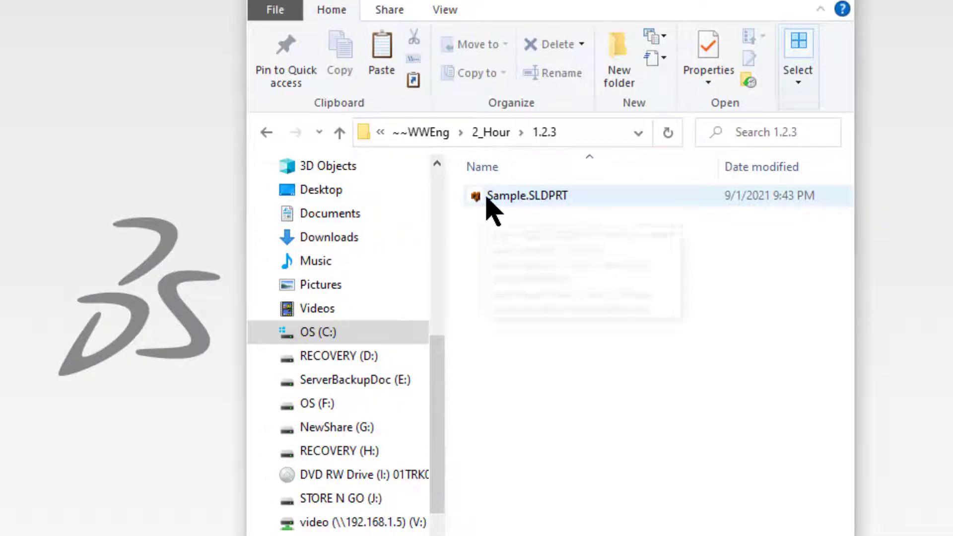
double_click(485, 197)
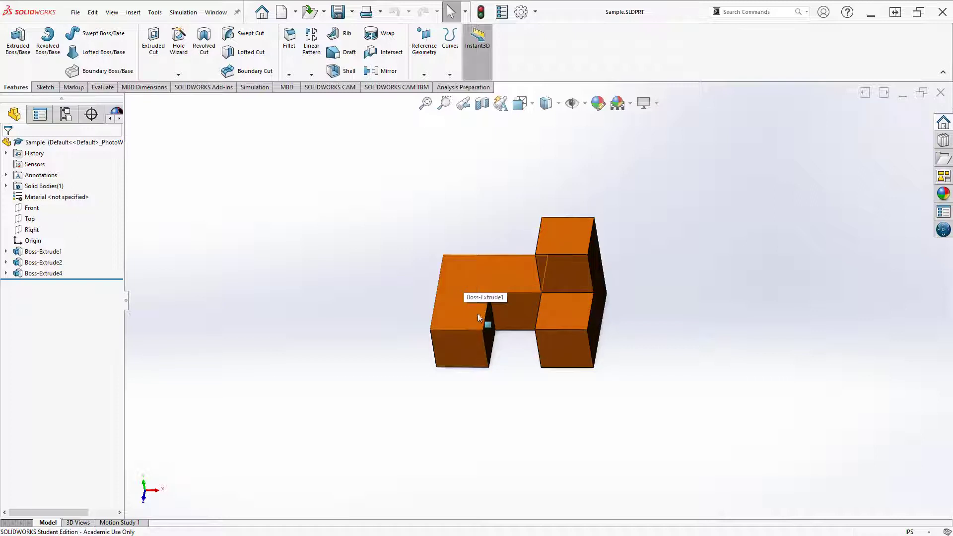
middle_click_drag(532, 342, 512, 298)
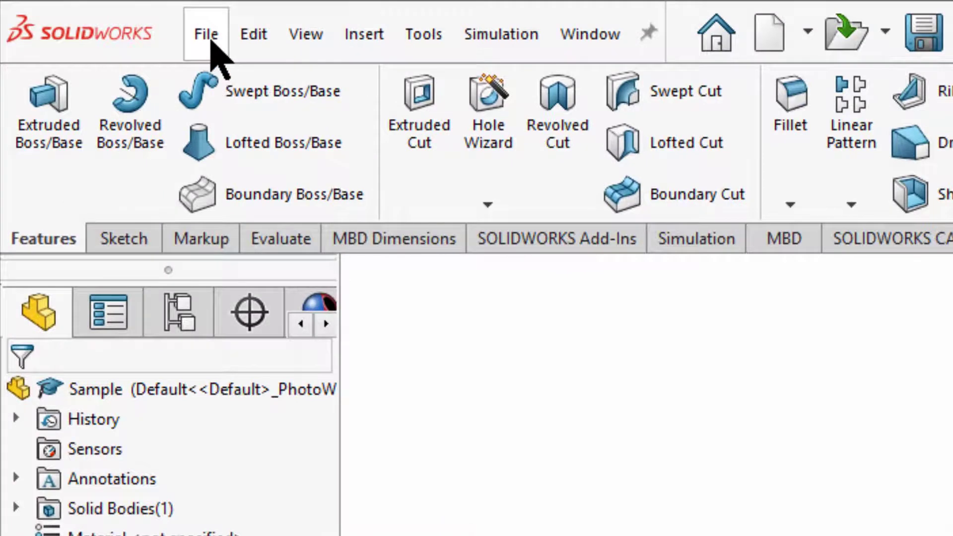
Make a new drawing from the Sample part.
left_click(211, 41)
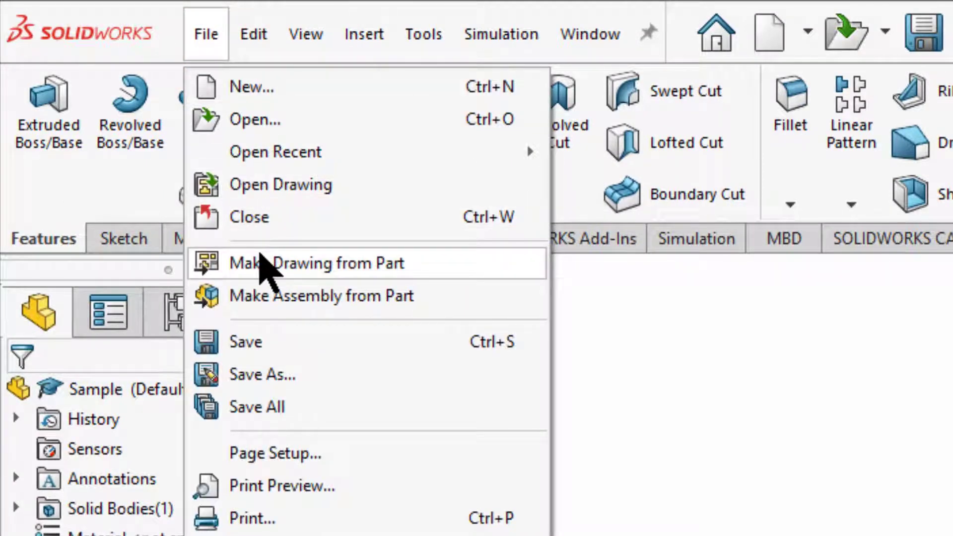
left_click(260, 254)
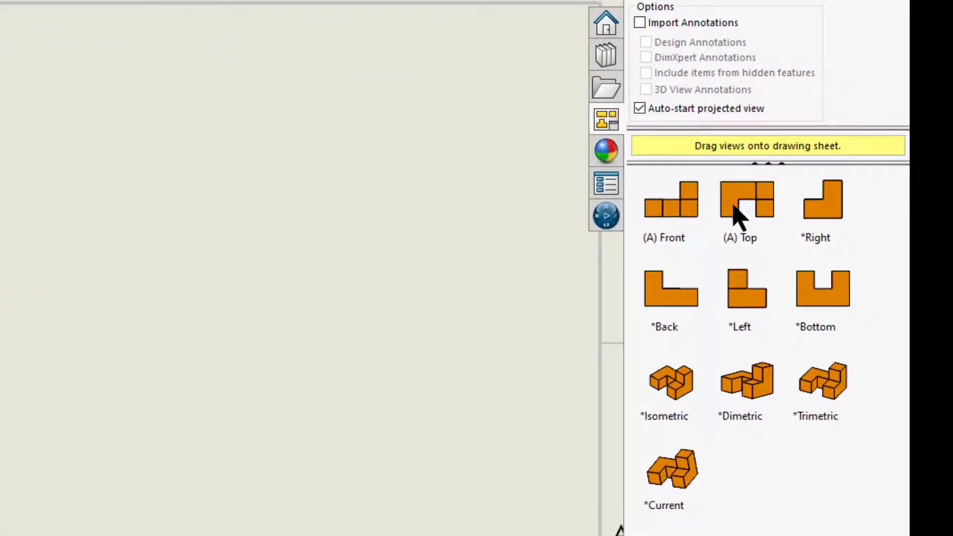
key("ctrl")
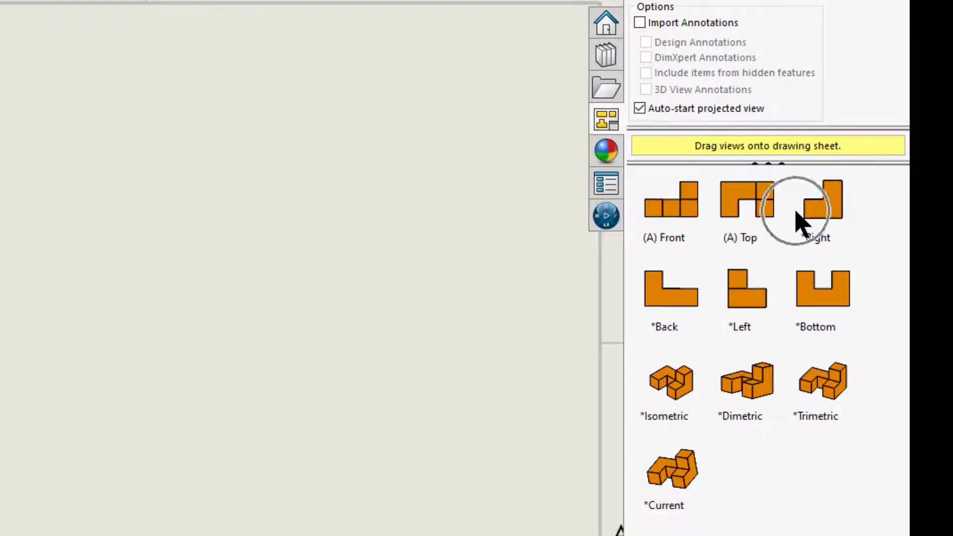
key("ctrl")
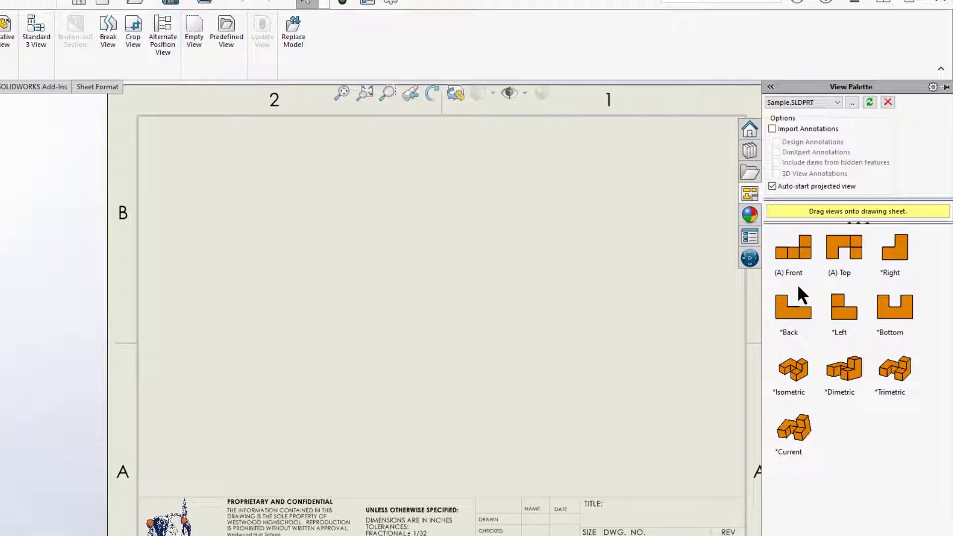
Place the front view at the sheet's lower left and project the top view above, the right view beside and an isometric view at upper right.
left_click(795, 251)
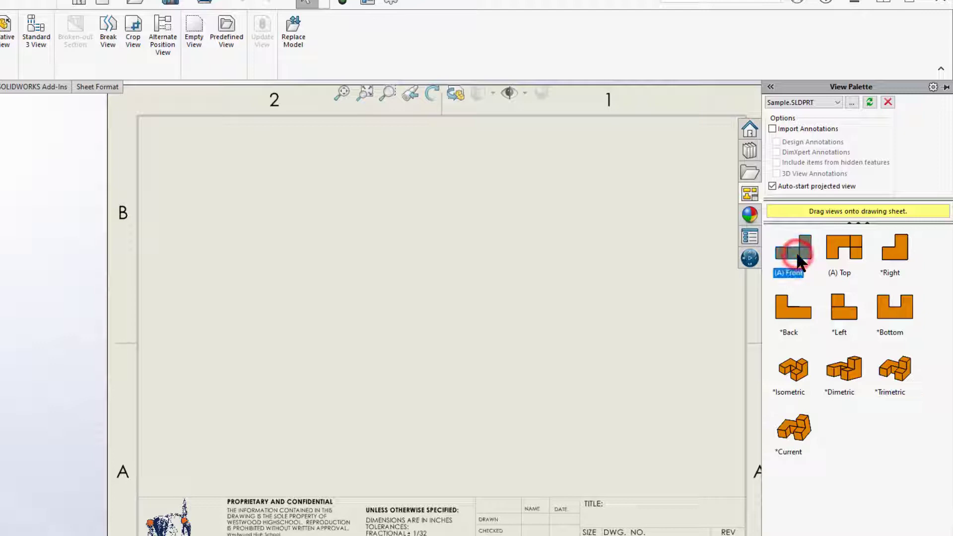
mouse_move(798, 256)
left_mouse_down()
mouse_move(752, 292)
mouse_move(560, 356)
mouse_move(258, 416)
left_mouse_up()
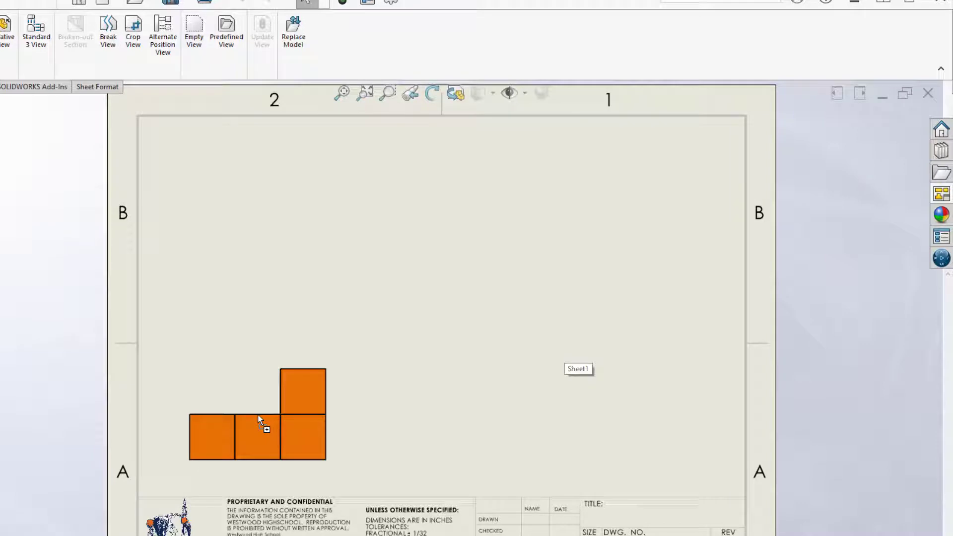
left_click_drag(257, 415, 258, 415)
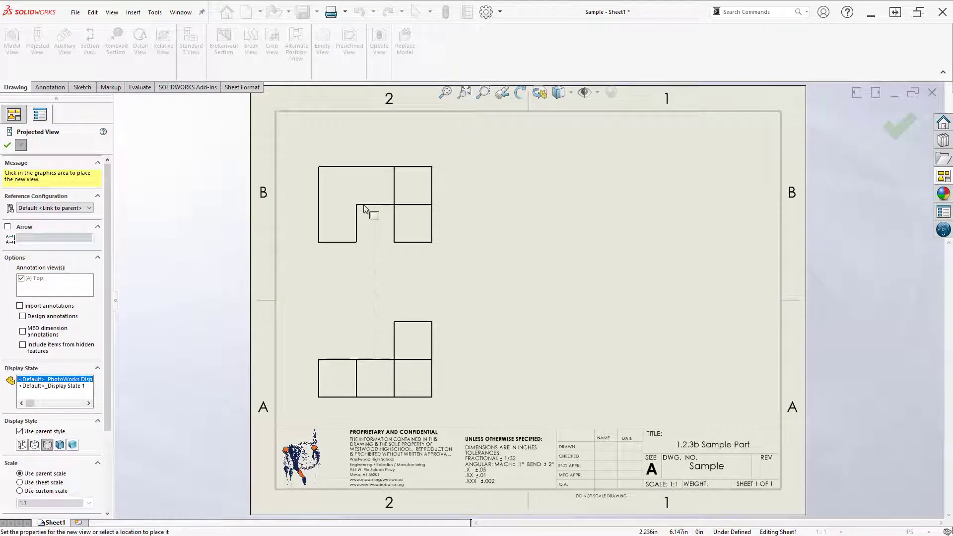
left_click(365, 209)
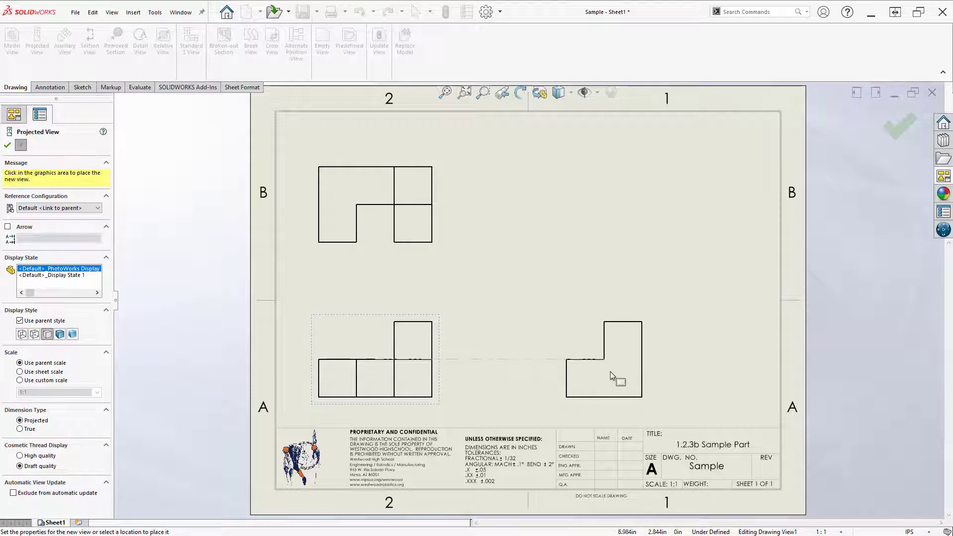
left_click(611, 372)
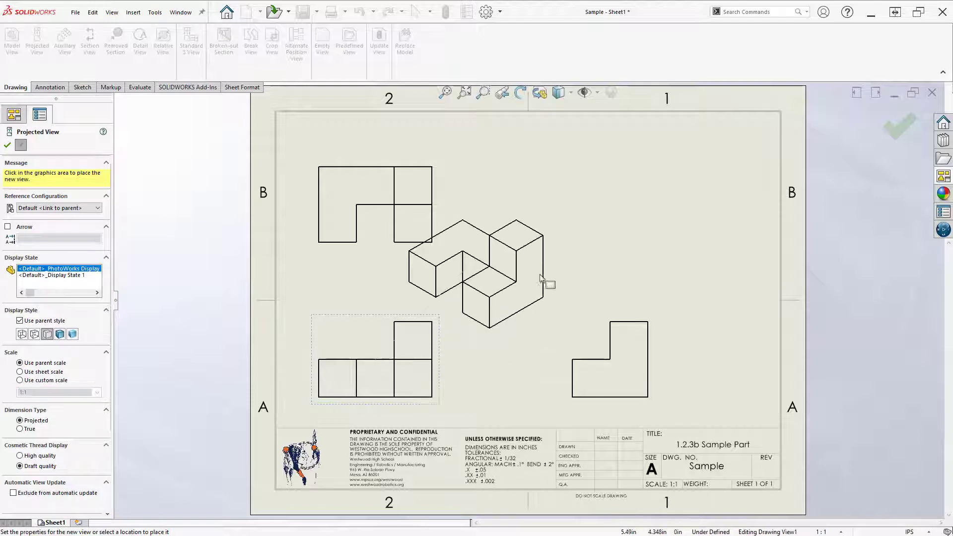
left_click(621, 221)
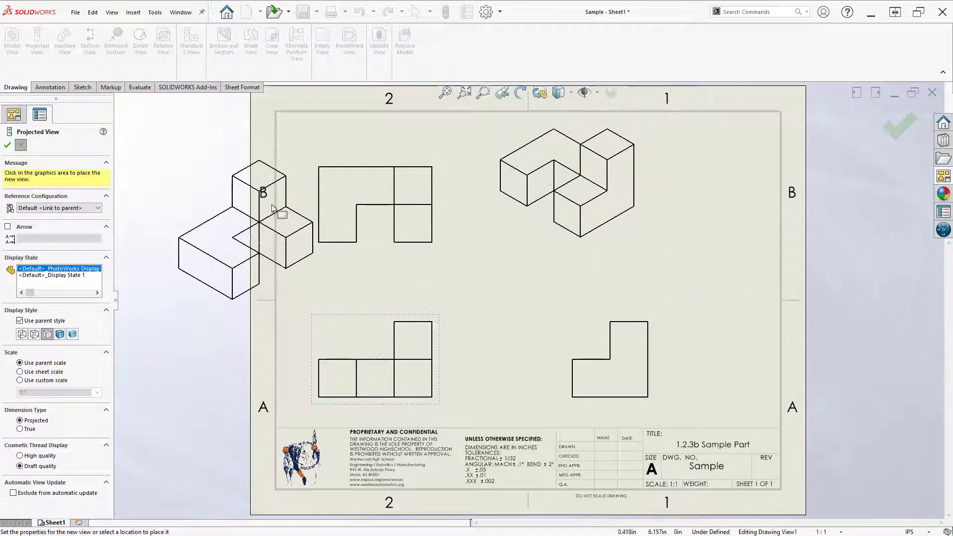
Project an extra isometric view across the sheet's left border and finish placing projected views.
left_click(272, 205)
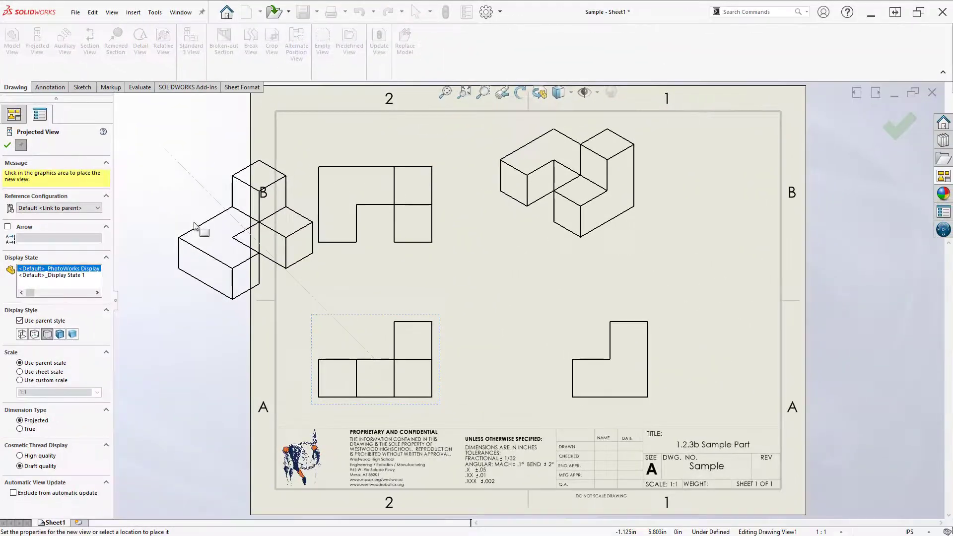
left_click(195, 227)
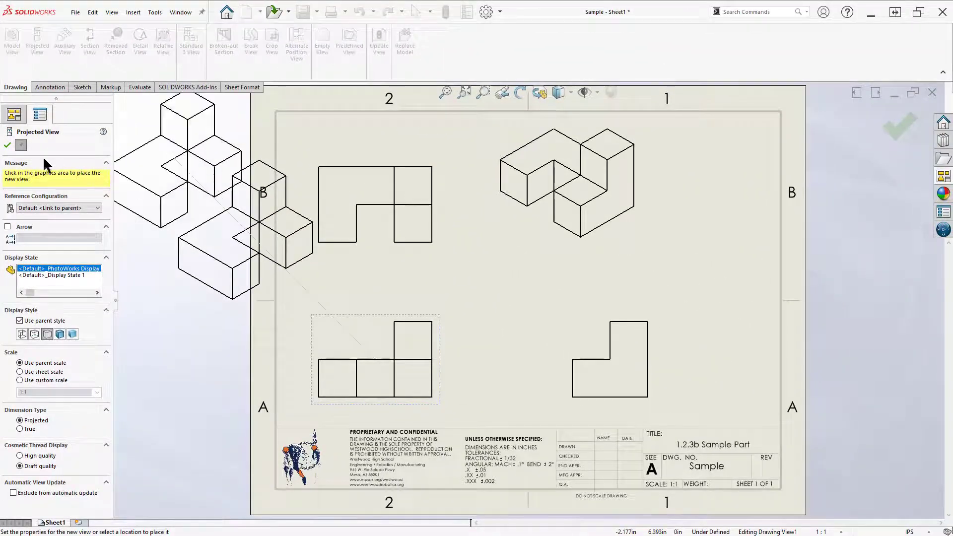
left_click(8, 146)
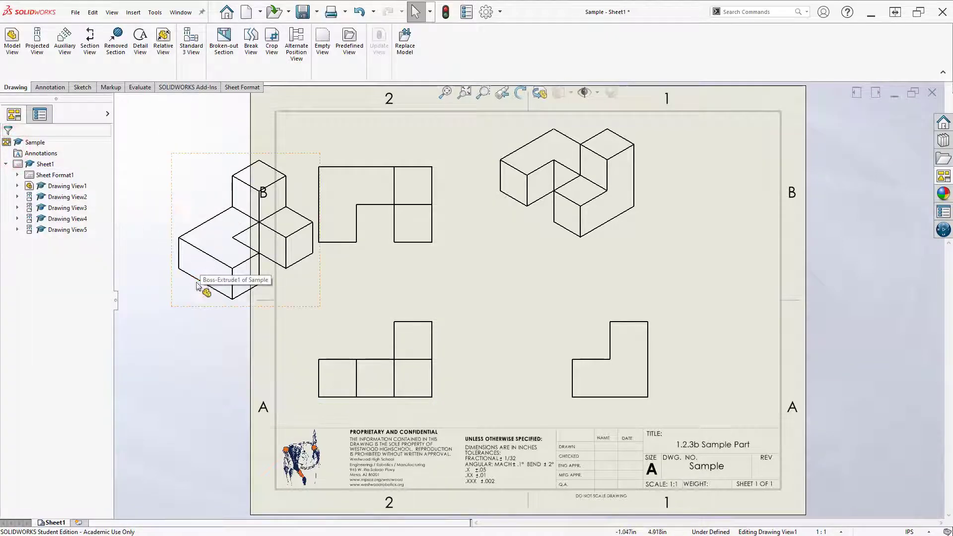
Delete the extra isometric view that overlaps the sheet's left border.
left_click(213, 293)
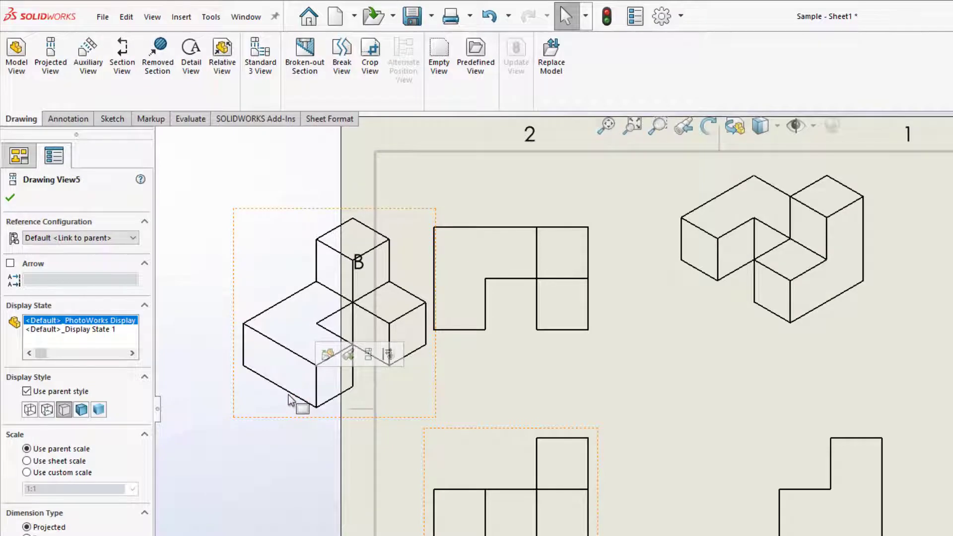
key("Delete")
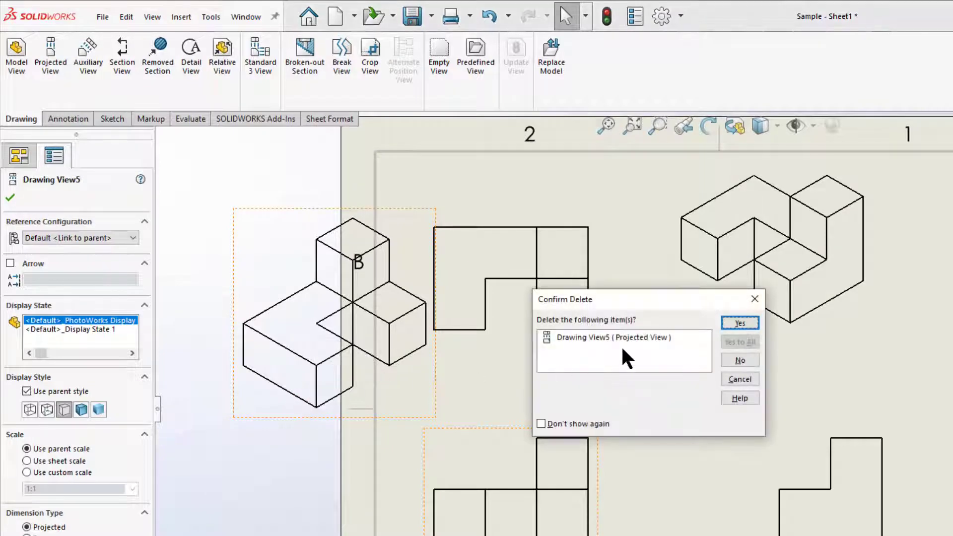
left_click(734, 323)
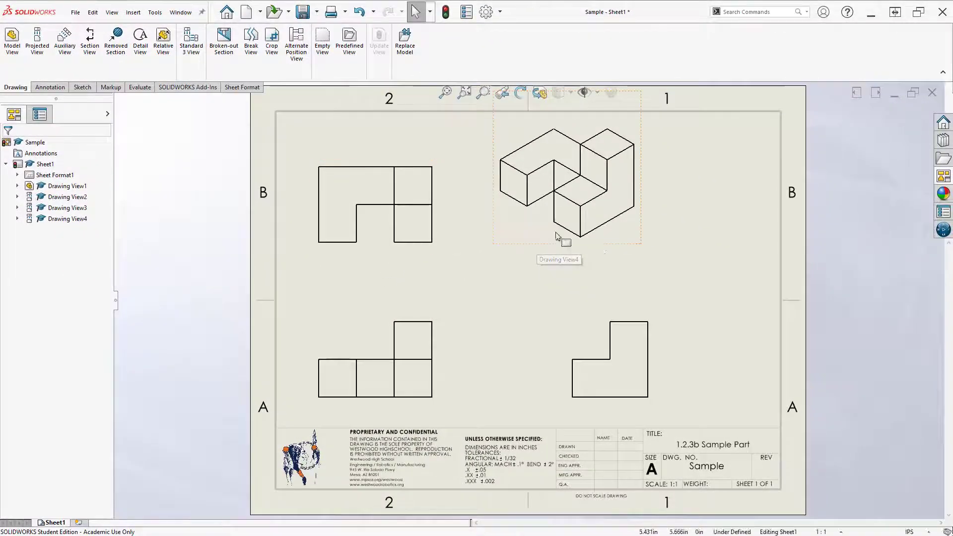
Reposition the top, right and isometric views, bringing the right view closer to the front view and the isometric view above it.
mouse_move(597, 243)
left_mouse_down()
mouse_move(596, 276)
mouse_move(556, 306)
mouse_move(532, 240)
mouse_move(675, 261)
mouse_move(670, 298)
mouse_move(561, 293)
mouse_move(505, 273)
mouse_move(595, 267)
mouse_move(551, 275)
mouse_move(585, 288)
mouse_move(556, 272)
left_mouse_up()
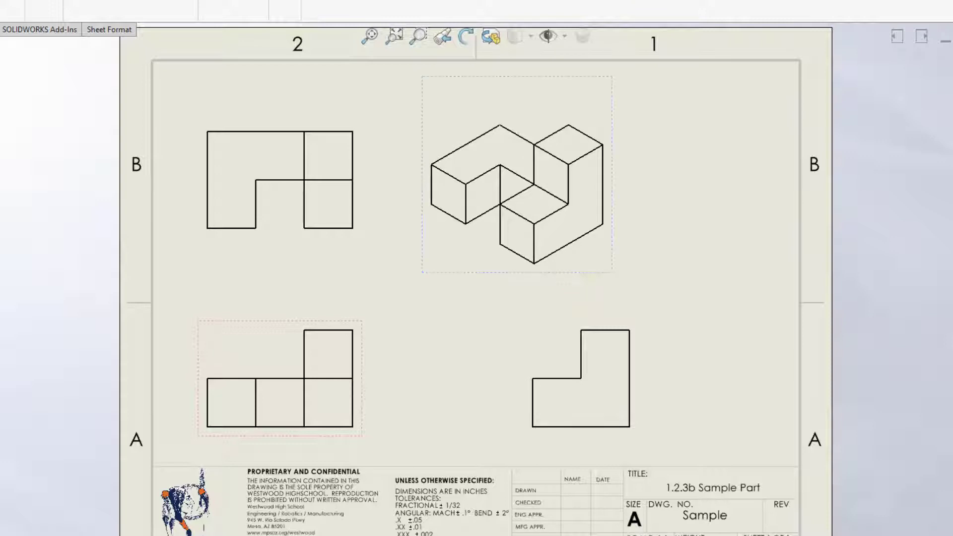
mouse_move(332, 238)
left_mouse_down()
mouse_move(324, 259)
mouse_move(325, 231)
mouse_move(333, 298)
mouse_move(325, 241)
left_mouse_up()
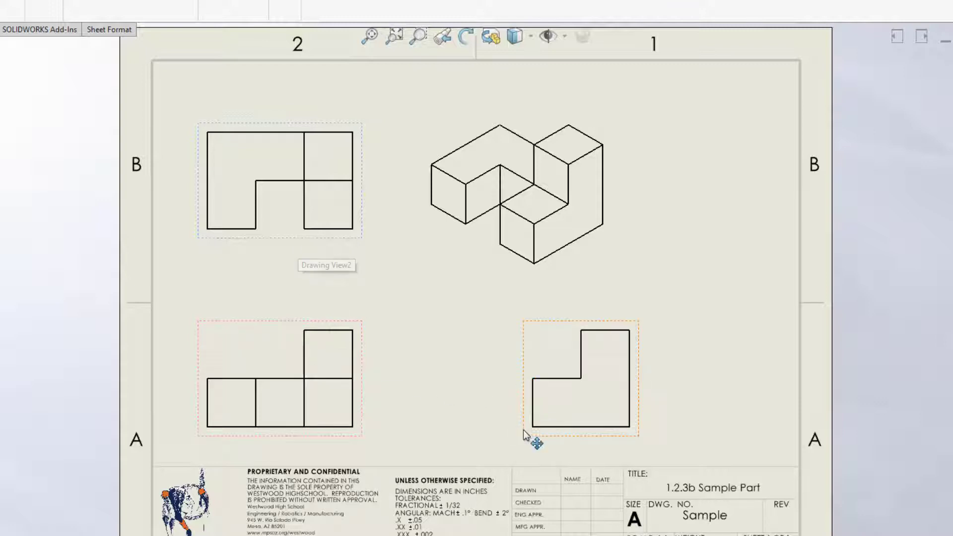
mouse_move(521, 429)
left_mouse_down()
mouse_move(465, 435)
mouse_move(556, 423)
mouse_move(417, 434)
mouse_move(507, 422)
mouse_move(455, 422)
mouse_move(475, 403)
mouse_move(467, 414)
left_mouse_up()
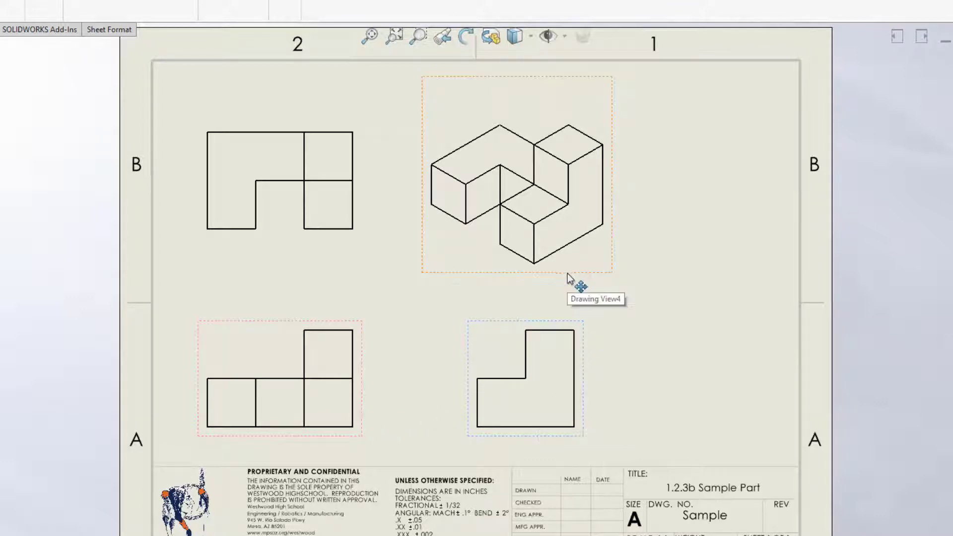
left_click_drag(591, 279, 618, 277)
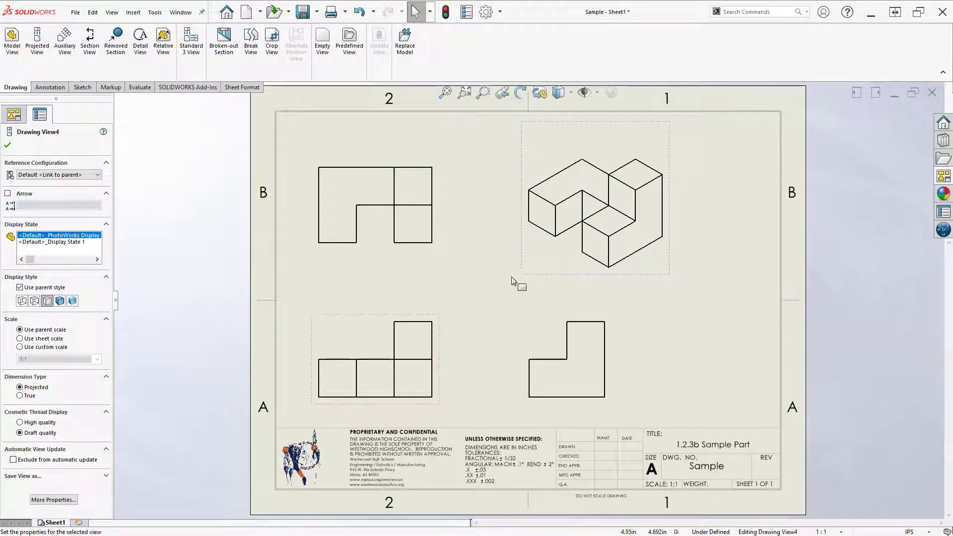
left_click(190, 305)
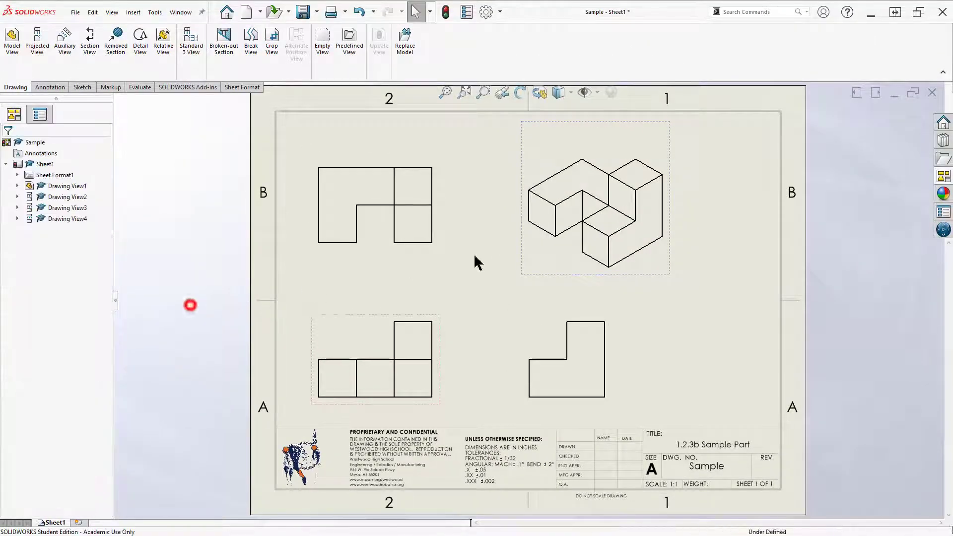
Set the isometric view's display style to Shaded With Edges.
left_click(548, 237)
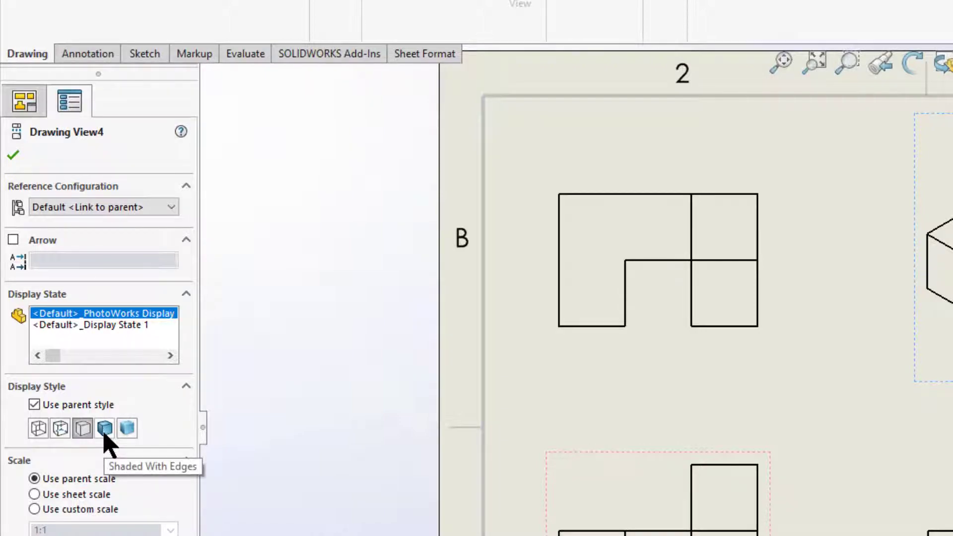
left_click(104, 430)
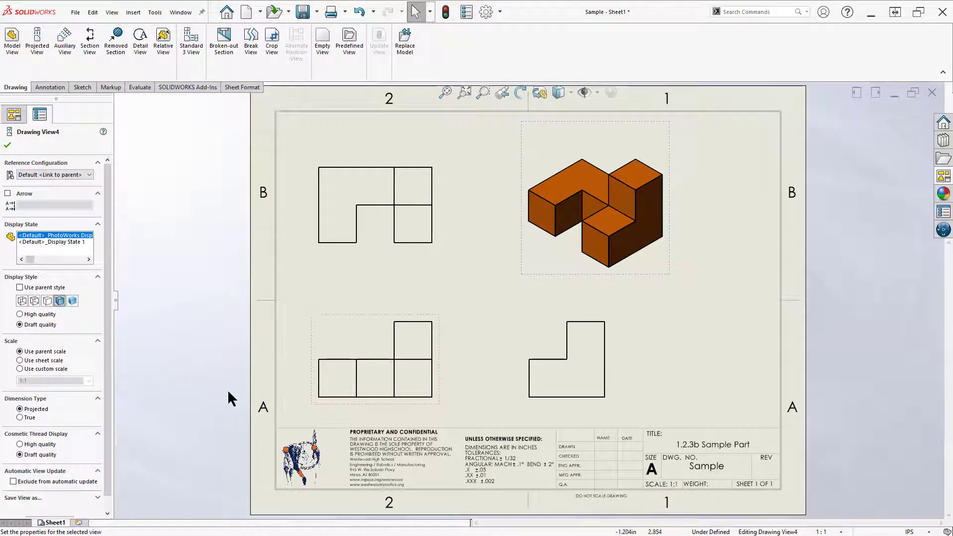
Set the front view's display style to Hidden Lines Visible after trying the shaded style.
left_click(338, 406)
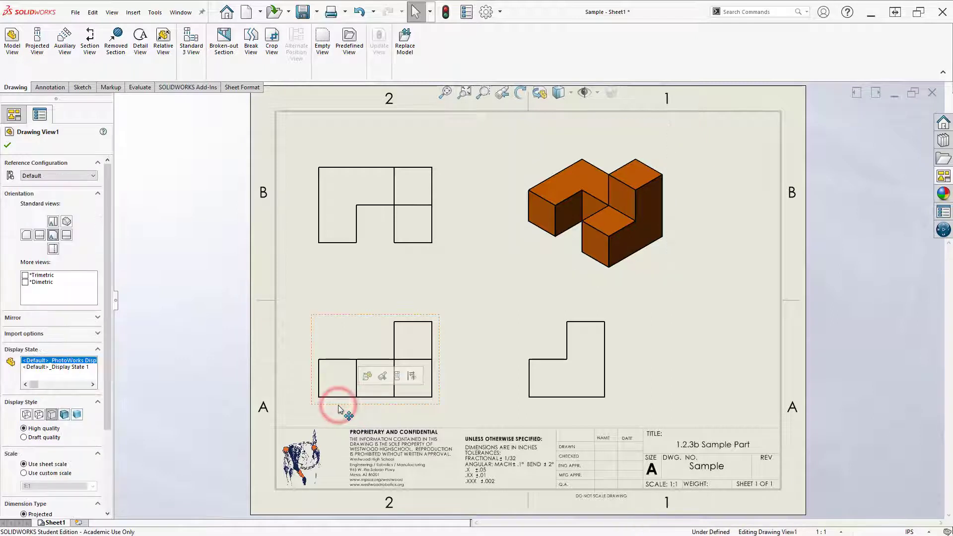
mouse_move(338, 406)
left_mouse_down()
mouse_move(355, 411)
mouse_move(341, 411)
left_mouse_up()
left_click(65, 415)
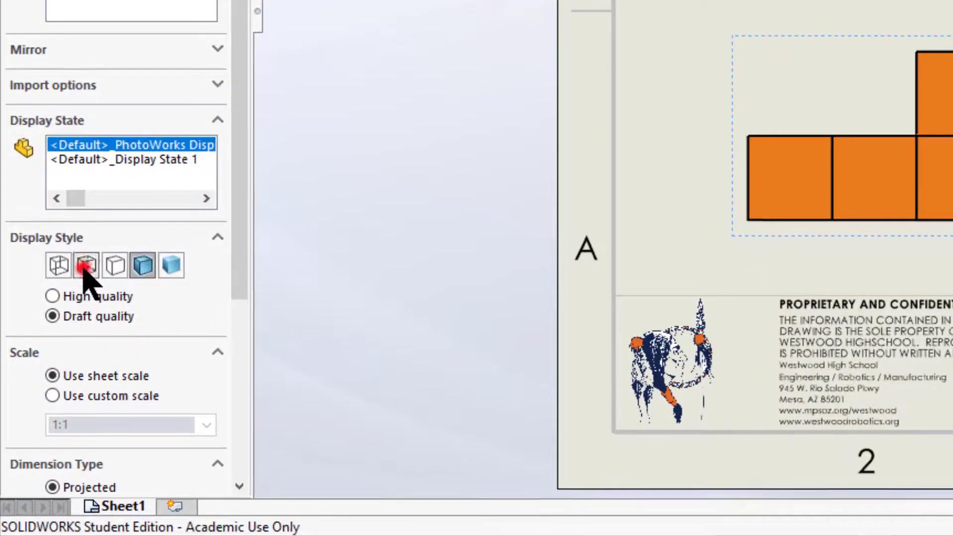
left_click(39, 415)
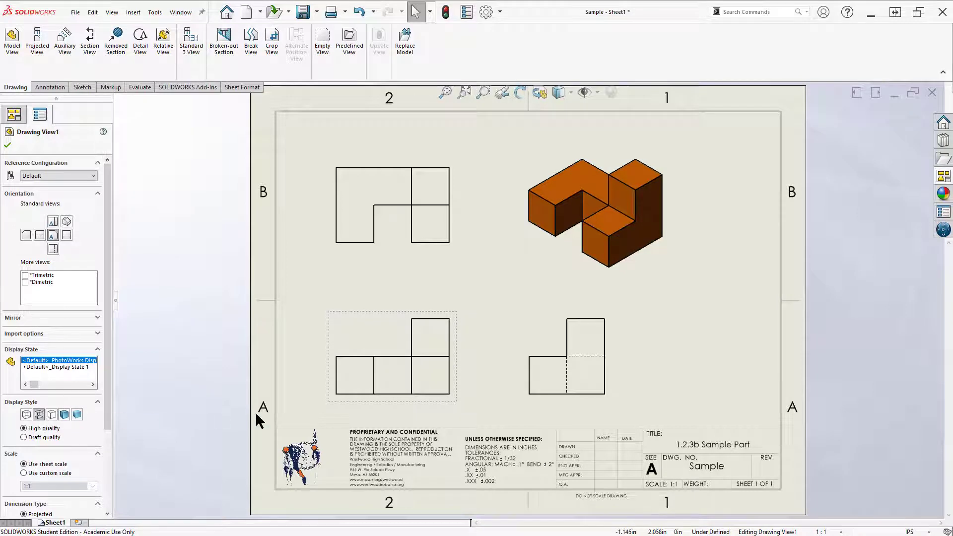
Reposition the right, top and front views to even out their spacing, bringing the top and front views closer together.
left_click_drag(612, 403, 629, 410)
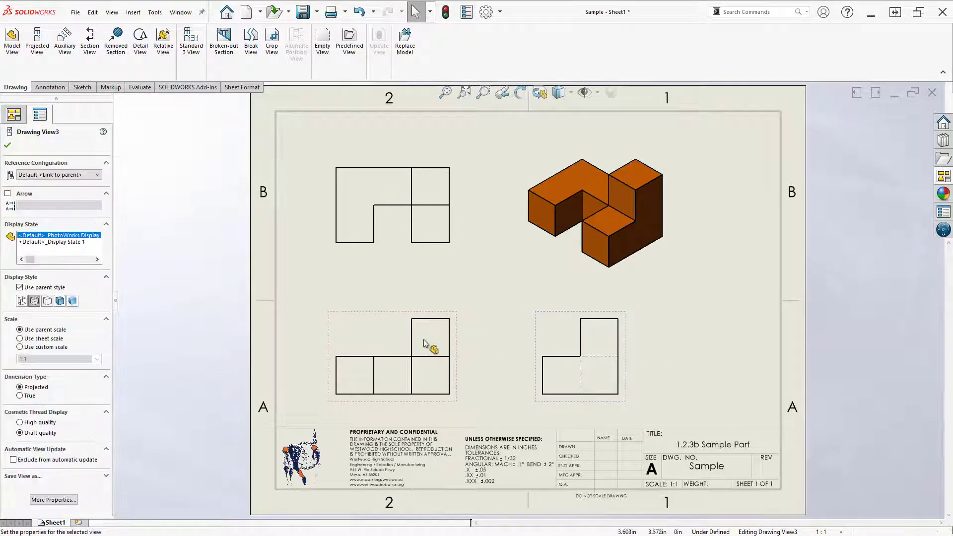
mouse_move(337, 250)
left_mouse_down()
mouse_move(329, 178)
mouse_move(311, 267)
left_mouse_up()
mouse_move(329, 336)
left_mouse_down()
mouse_move(298, 357)
mouse_move(226, 360)
mouse_move(309, 362)
mouse_move(321, 328)
left_mouse_up()
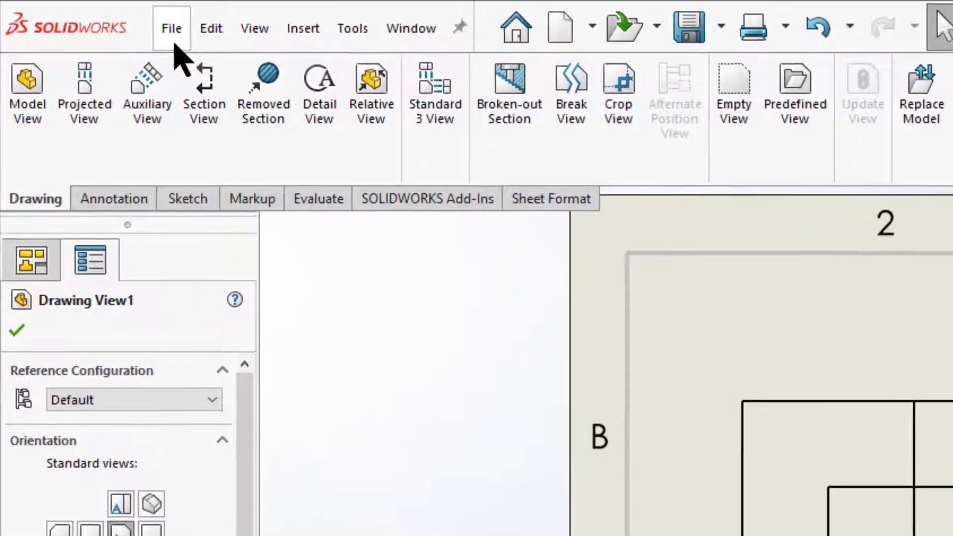
Save the drawing as Sample.SLDDRW in the 1.2.3 folder, using the SOLIDWORKS Drawing file type.
left_click(112, 20)
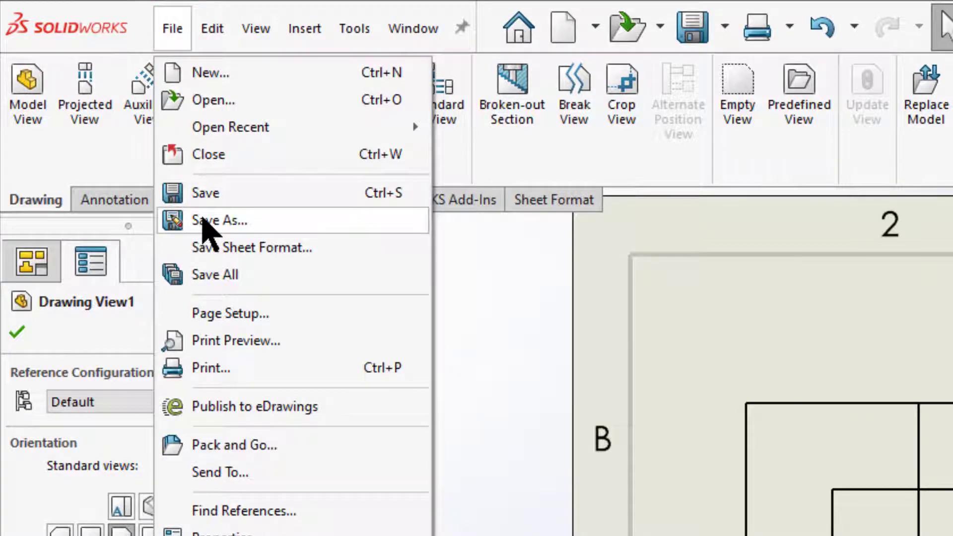
left_click(208, 194)
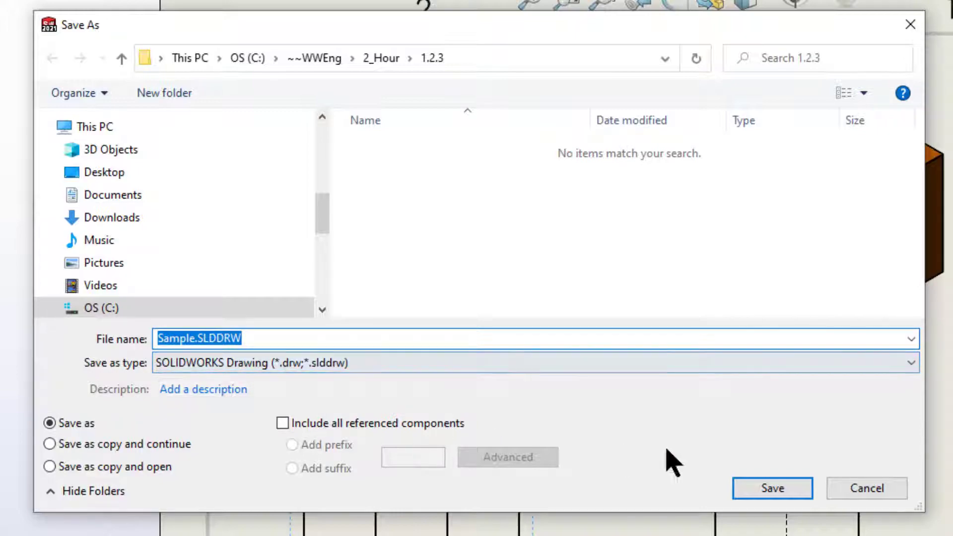
left_click(765, 491)
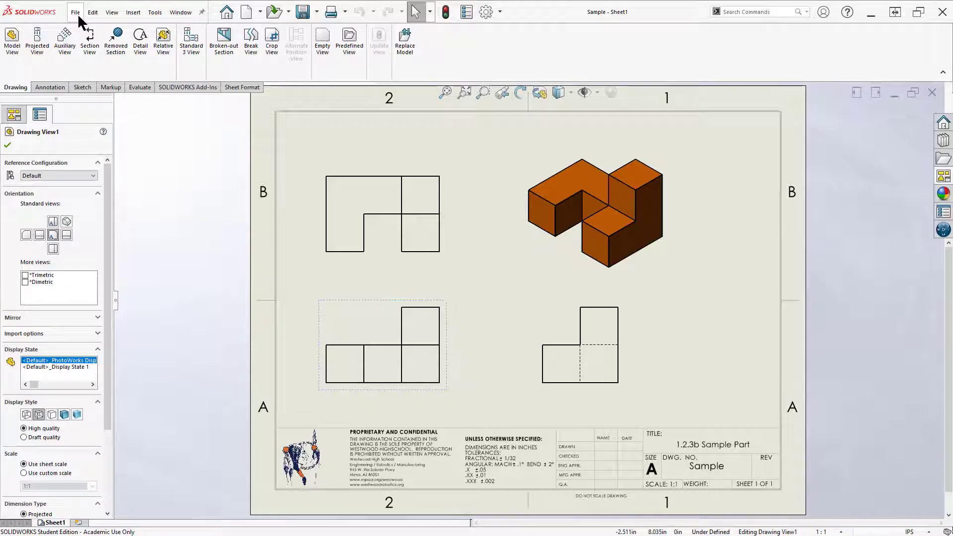
Save a PDF copy of the drawing as Sample.pdf in the 1.2.3 folder and close the drawing.
left_click(77, 14)
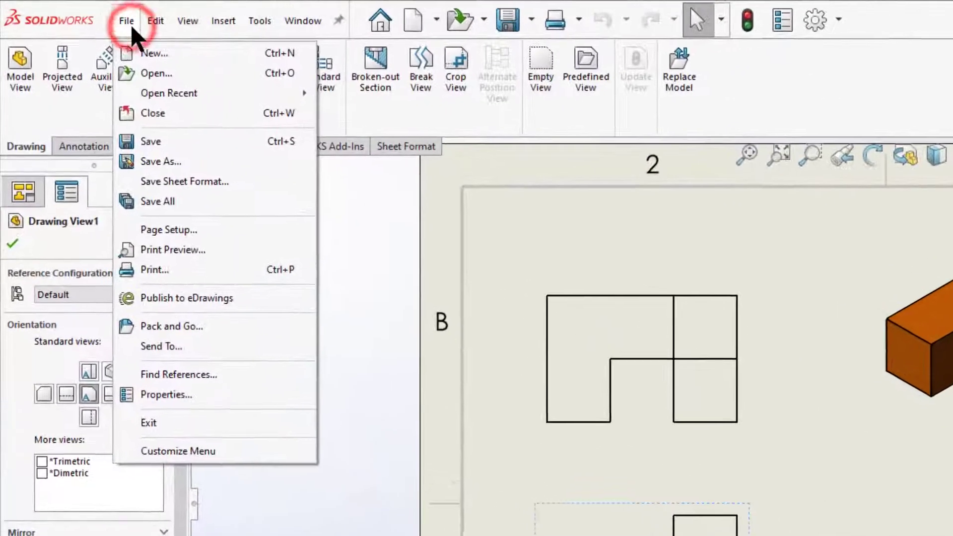
left_click(178, 164)
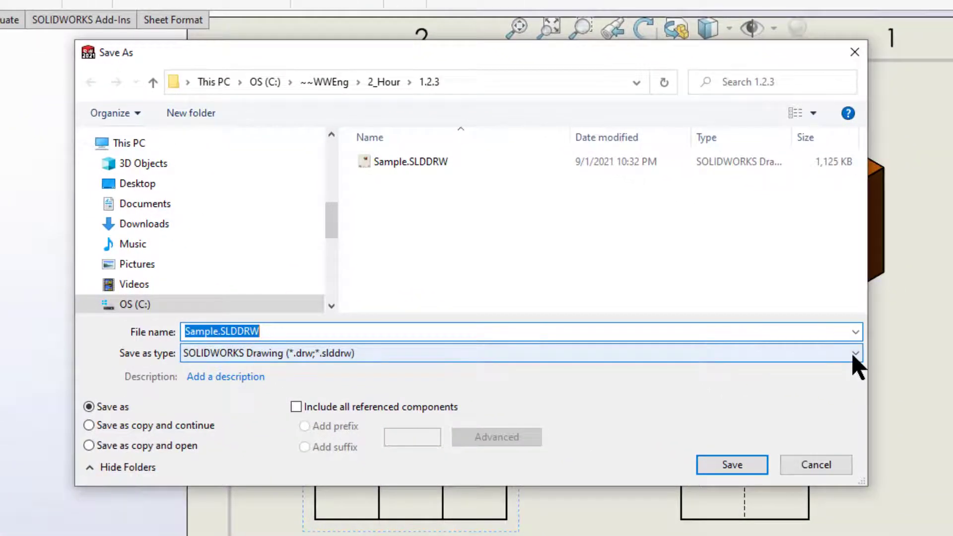
left_click(853, 356)
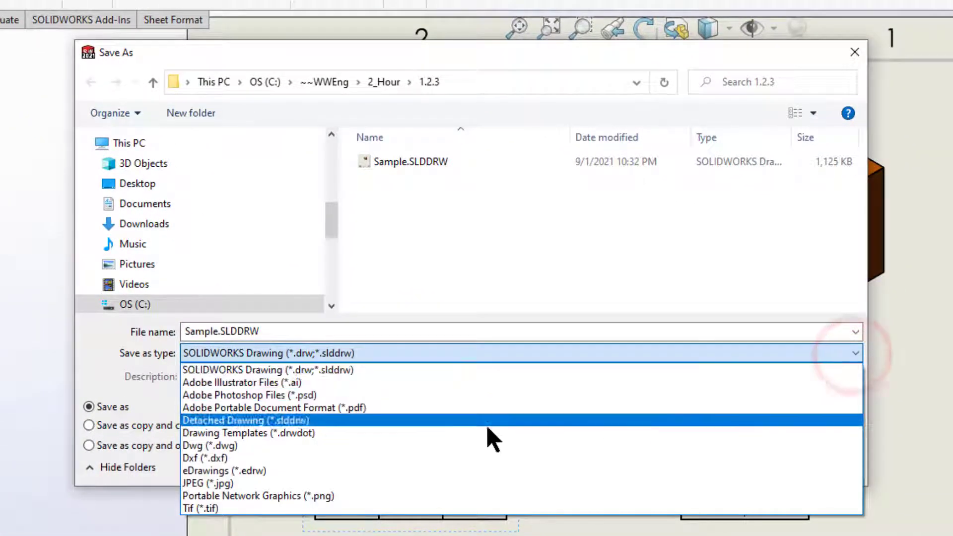
left_click(403, 410)
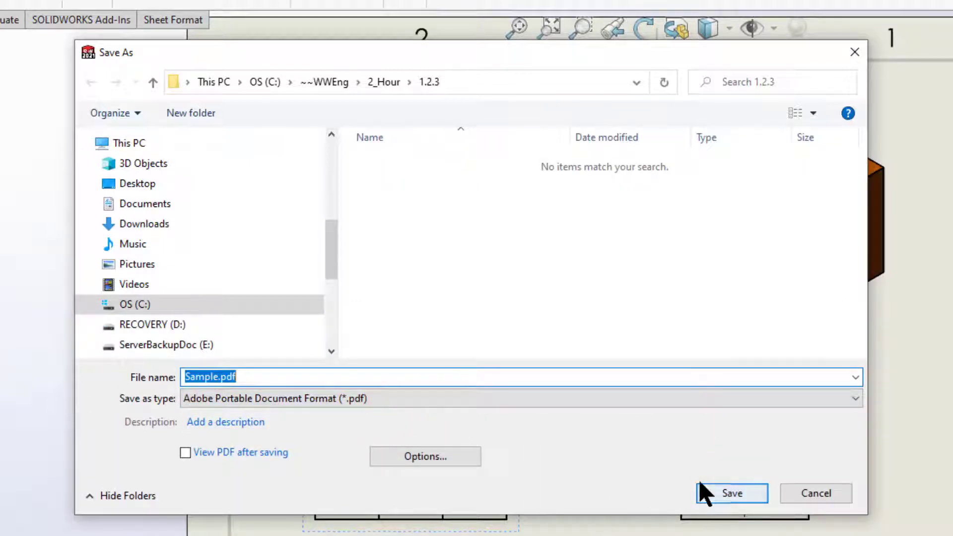
left_click(739, 495)
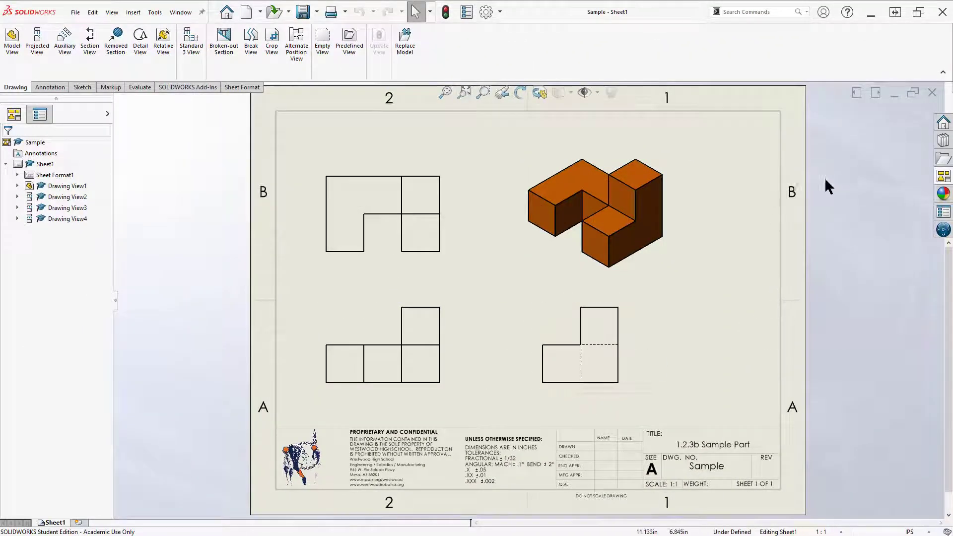
left_click(934, 94)
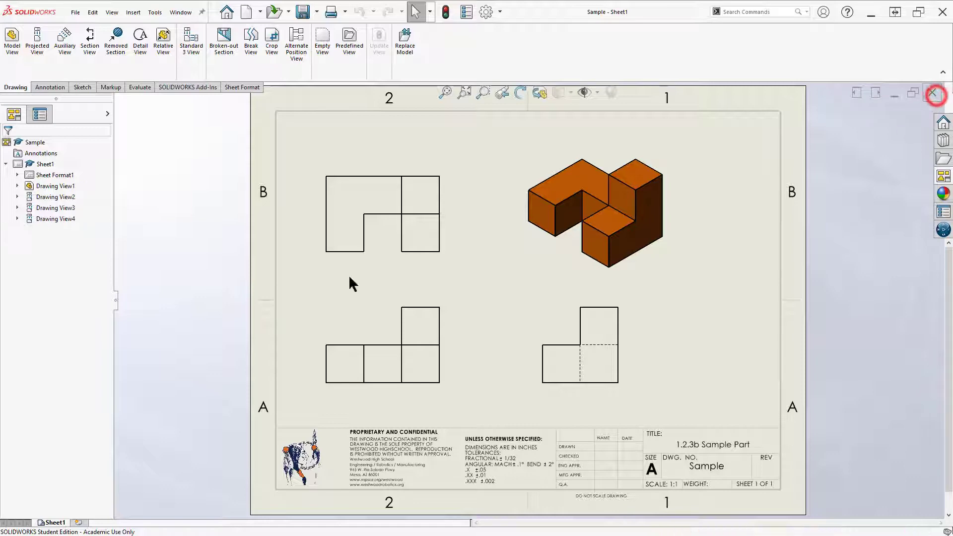
Switch to File Explorer and check the 1.2.3 folder for the Sample PDF, drawing and part files.
key("alt+Tab")
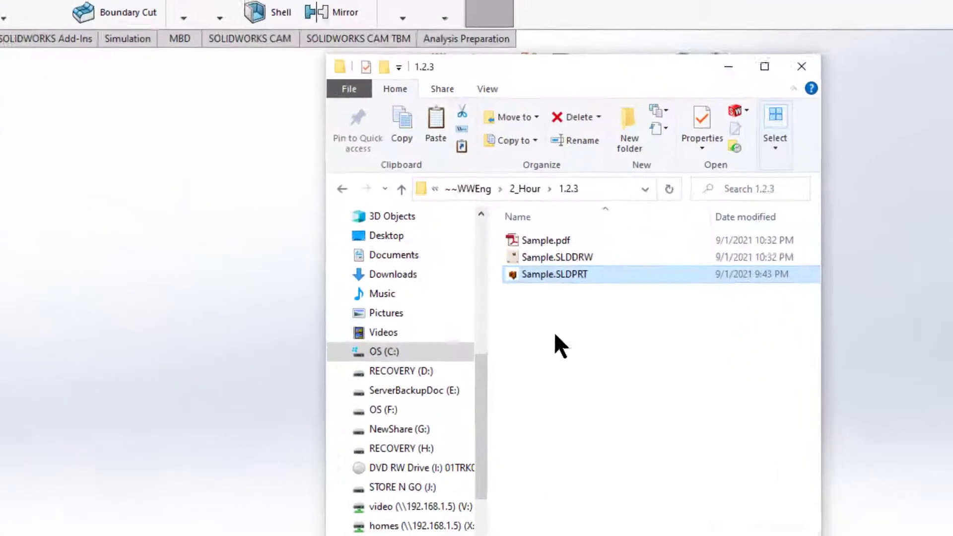
left_click(520, 239)
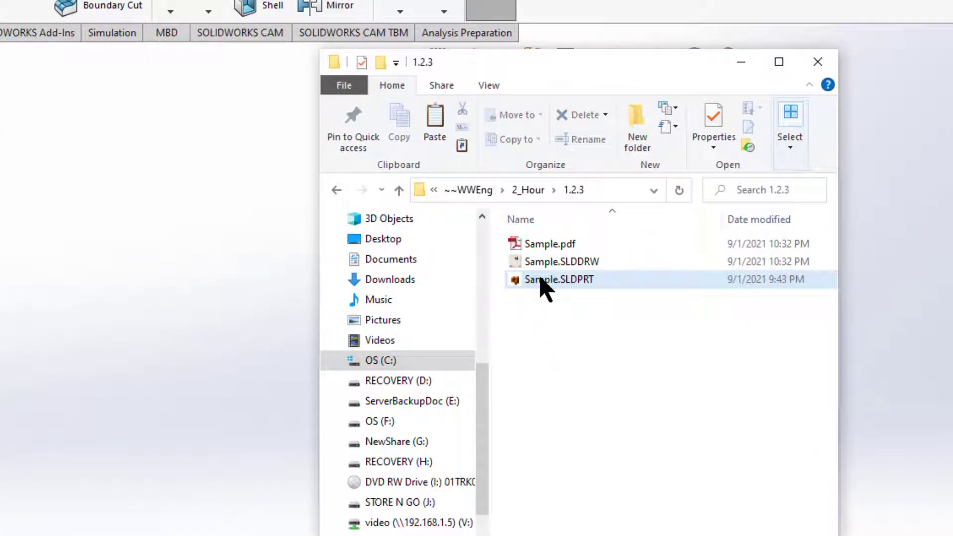
mouse_move(540, 280)
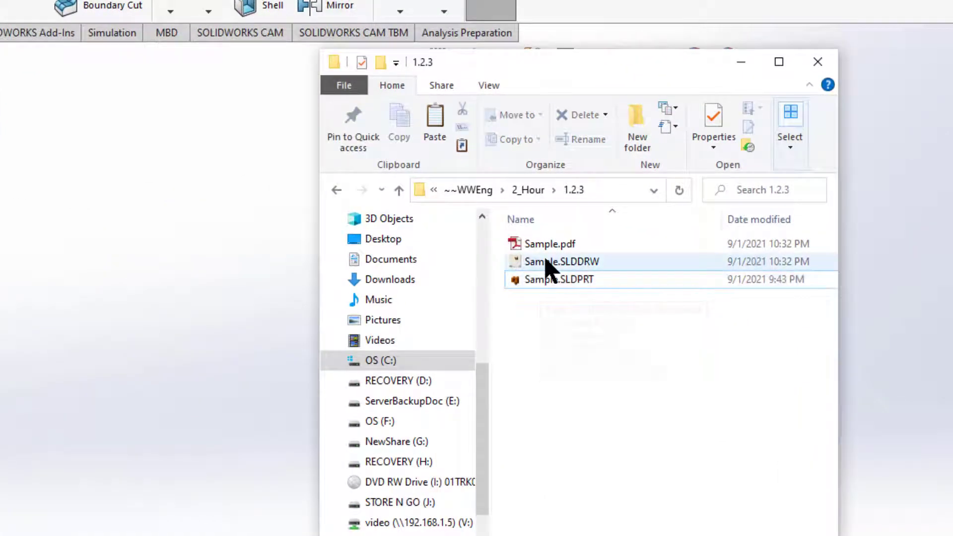
left_click(546, 263)
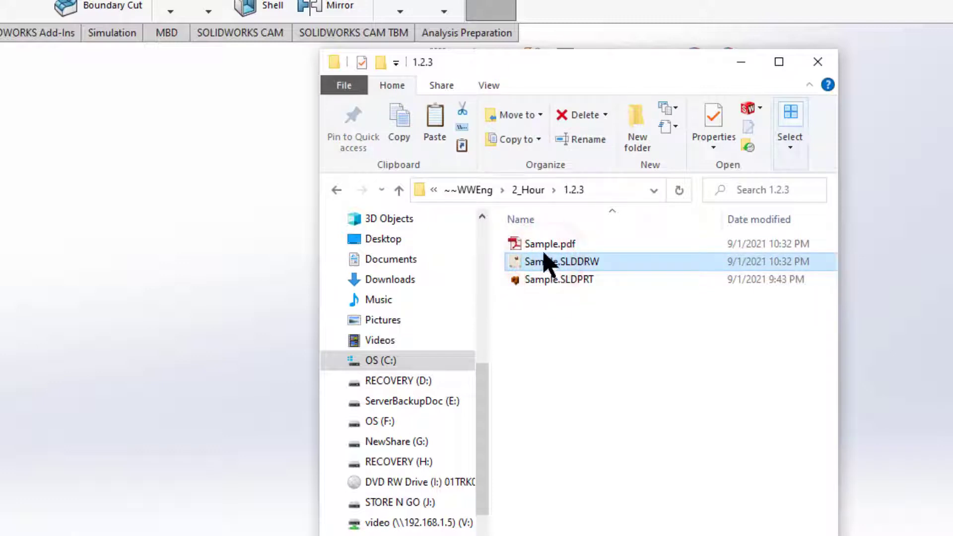
left_click(547, 244)
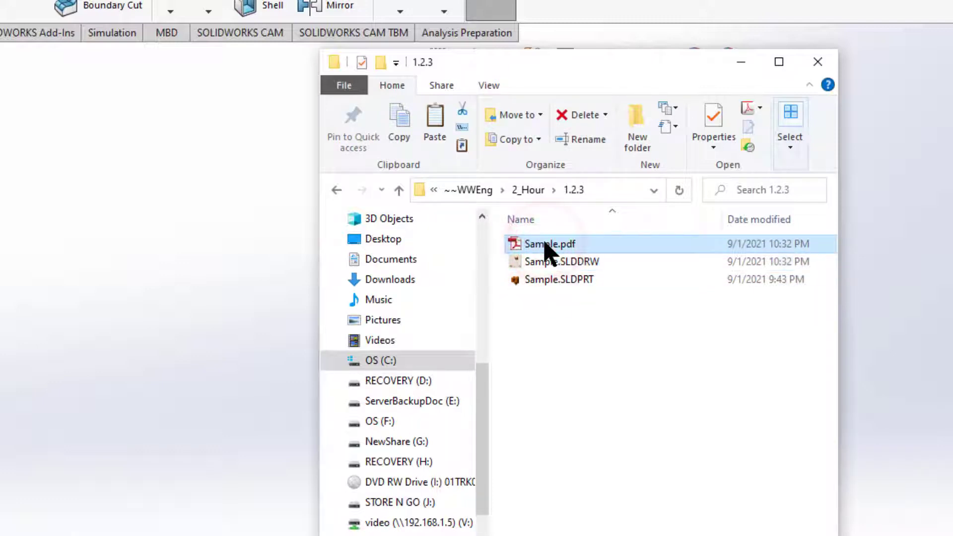
left_click(547, 262)
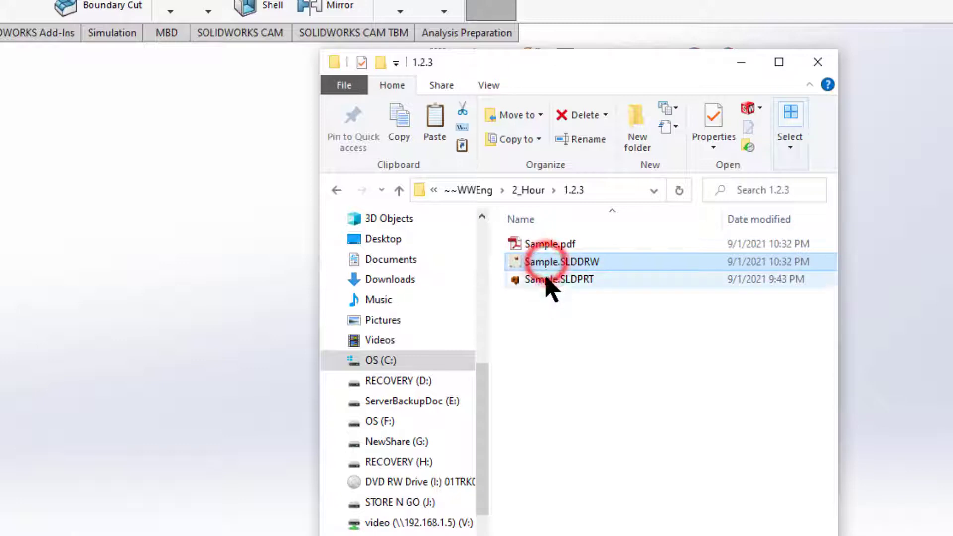
left_click(546, 280)
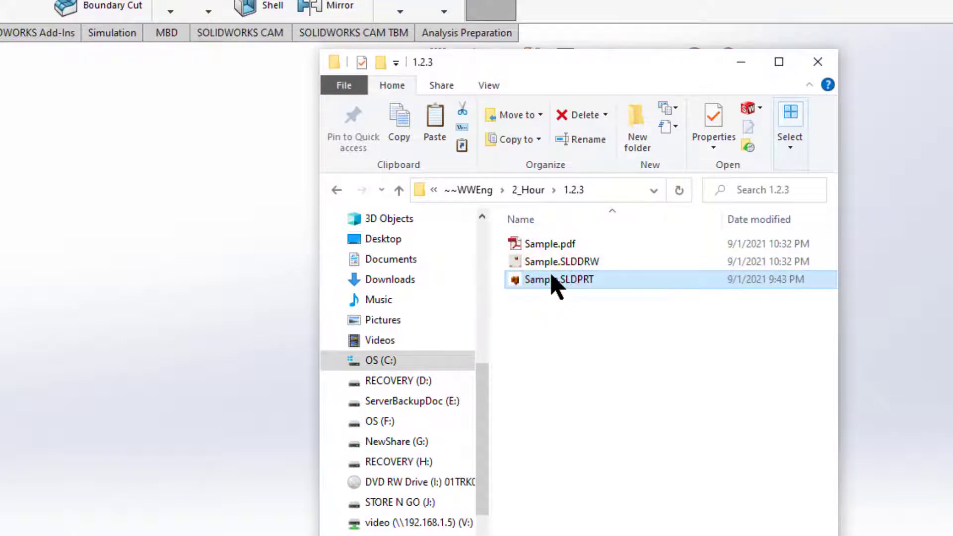
mouse_move(552, 277)
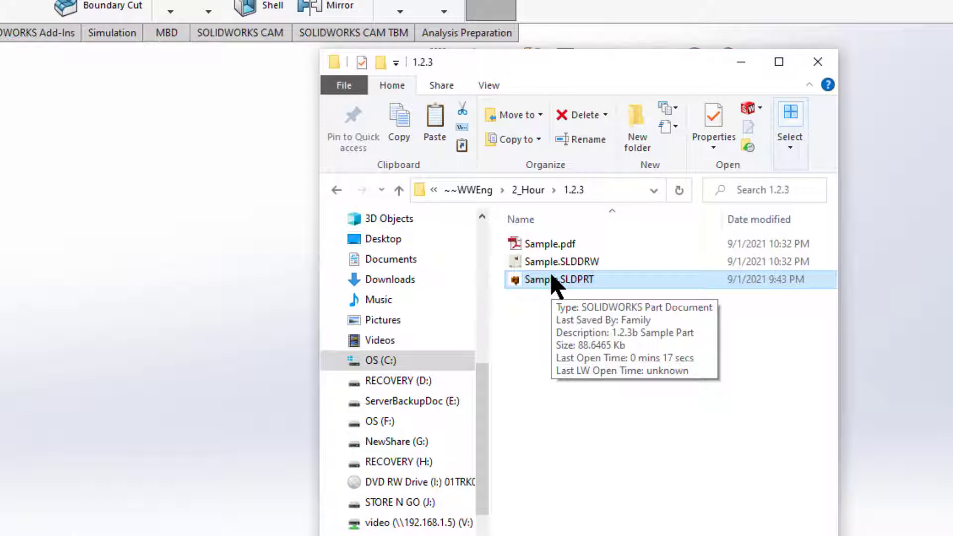
left_click(549, 245)
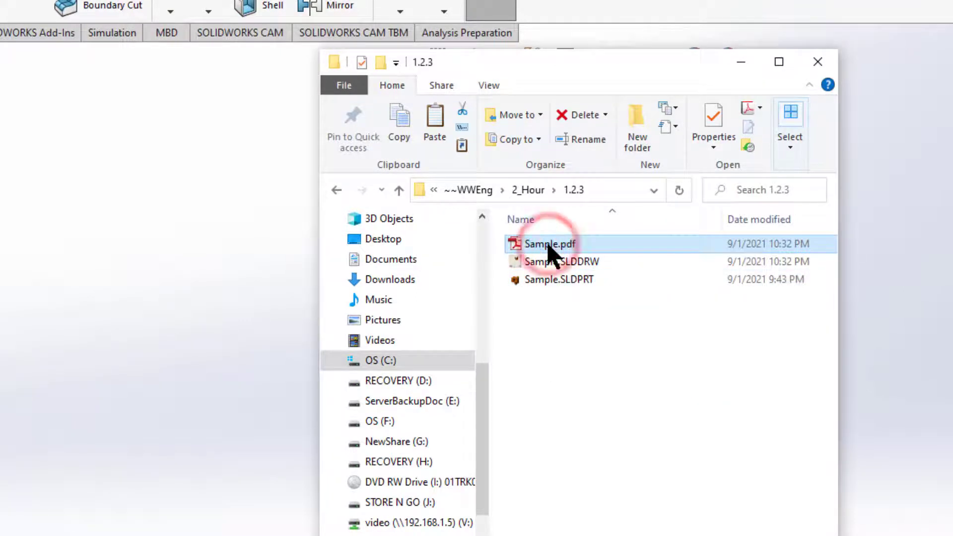